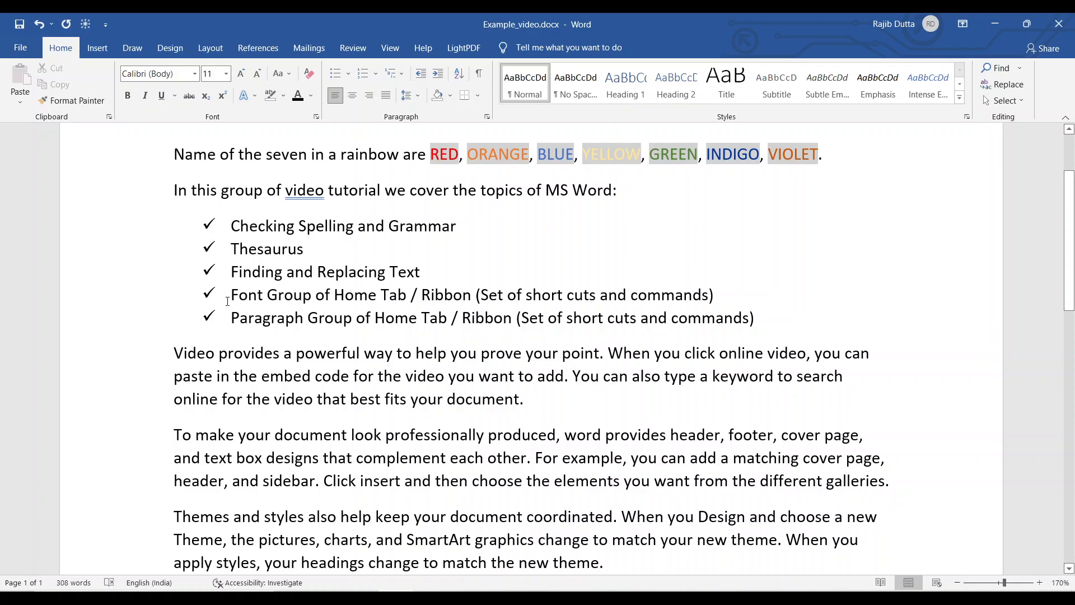
{"action": "left_click", "coordinate": [348, 79]}
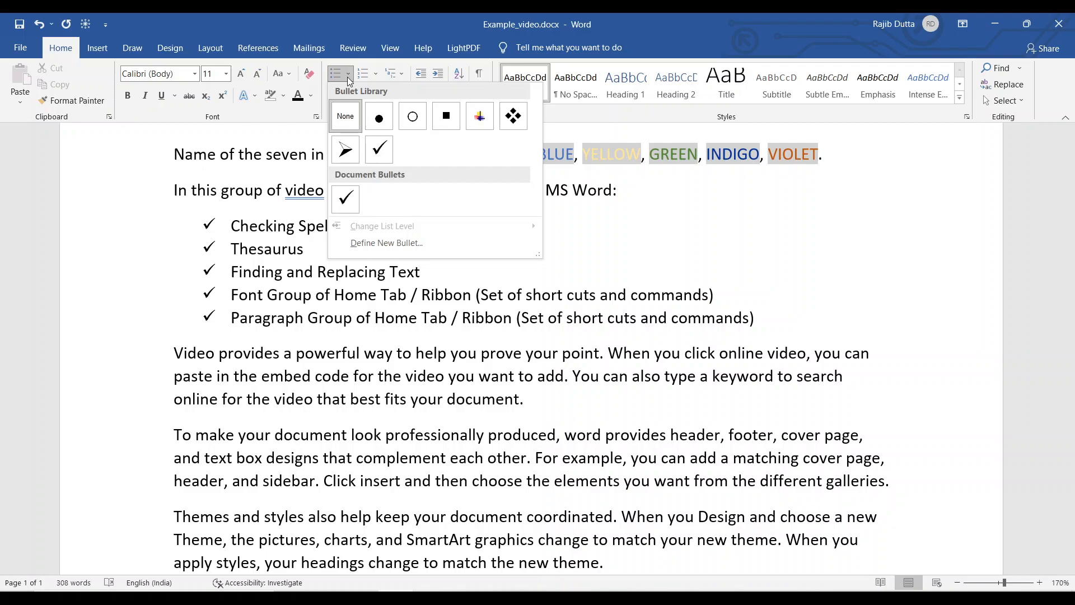
{"action": "left_click", "coordinate": [584, 230]}
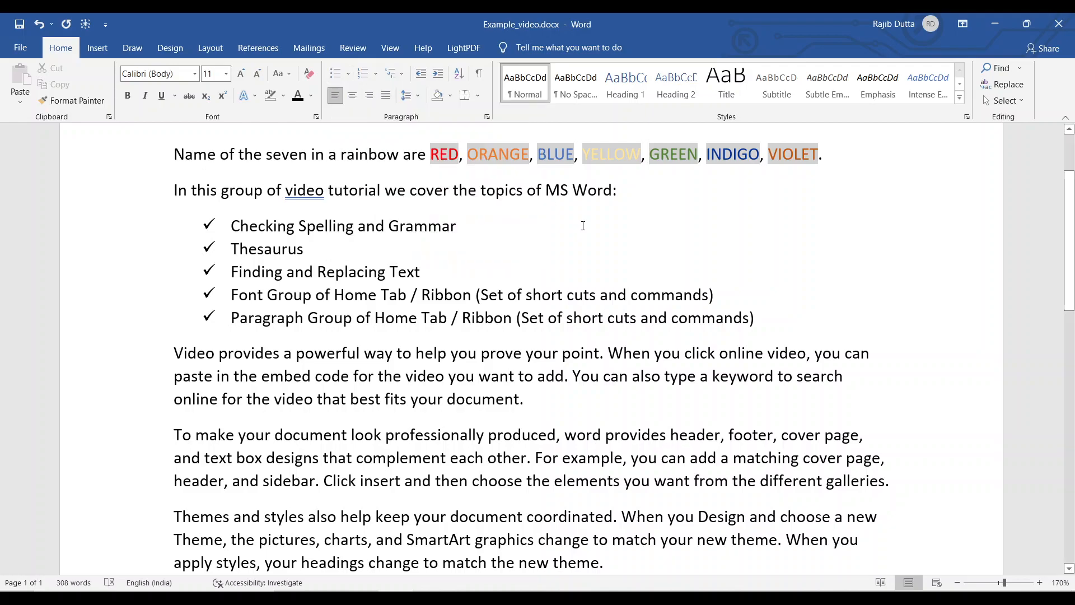
Add the line "Days" at the end of the document and start a check mark bulleted list below it.
{"action": "scroll", "coordinate": [584, 227], "scroll_direction": "down", "scroll_amount": 1}
{"action": "key", "text": "ctrl+End"}
{"action": "scroll", "coordinate": [439, 250], "scroll_direction": "down", "scroll_amount": 1}
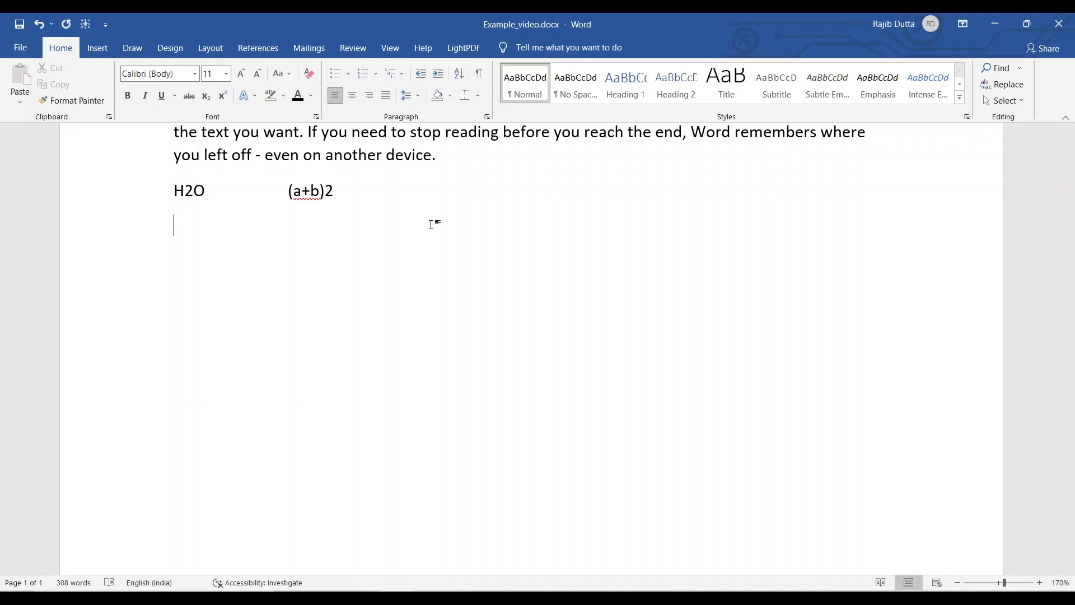
{"action": "type", "text": "Days"}
{"action": "key", "text": "Return"}
{"action": "left_click", "coordinate": [348, 74]}
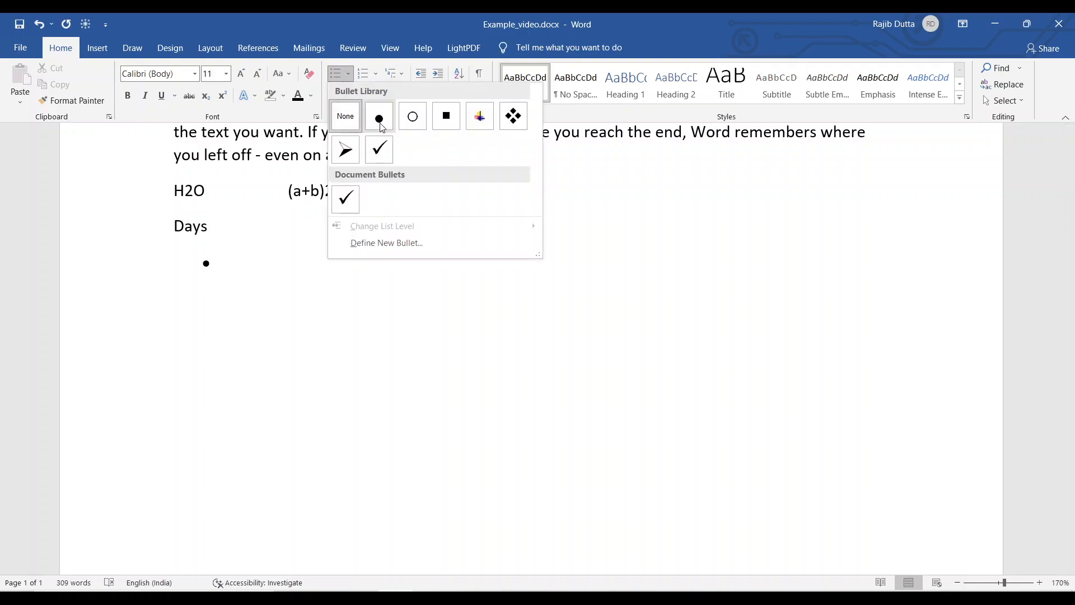
{"action": "left_click", "coordinate": [377, 158]}
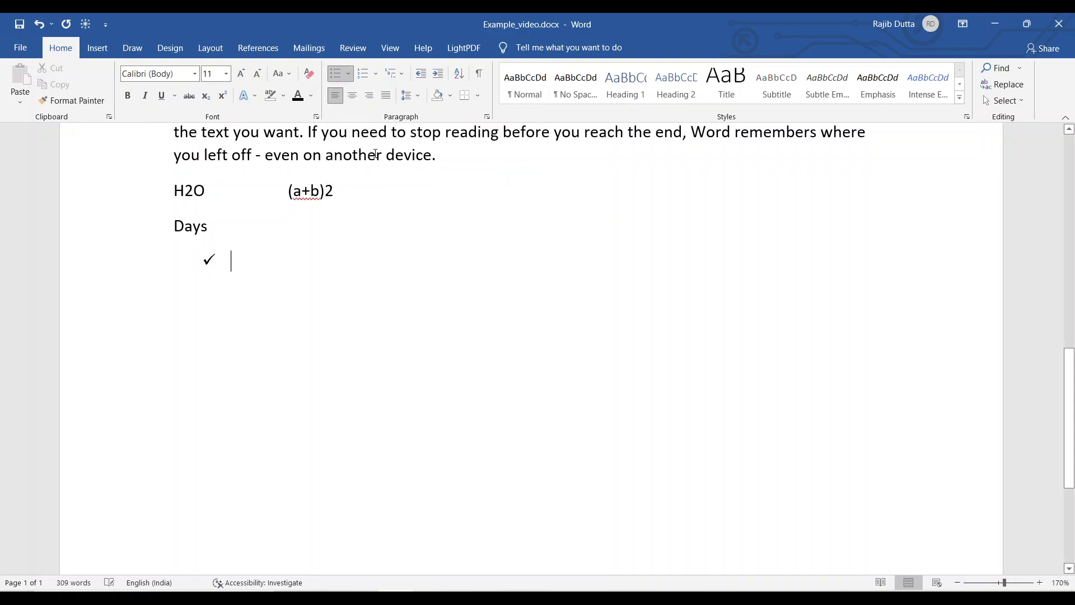
Enter Sun, Mon, Tue and Wed as separate items in the check mark list, followed by a new empty item.
{"action": "type", "text": "Sun"}
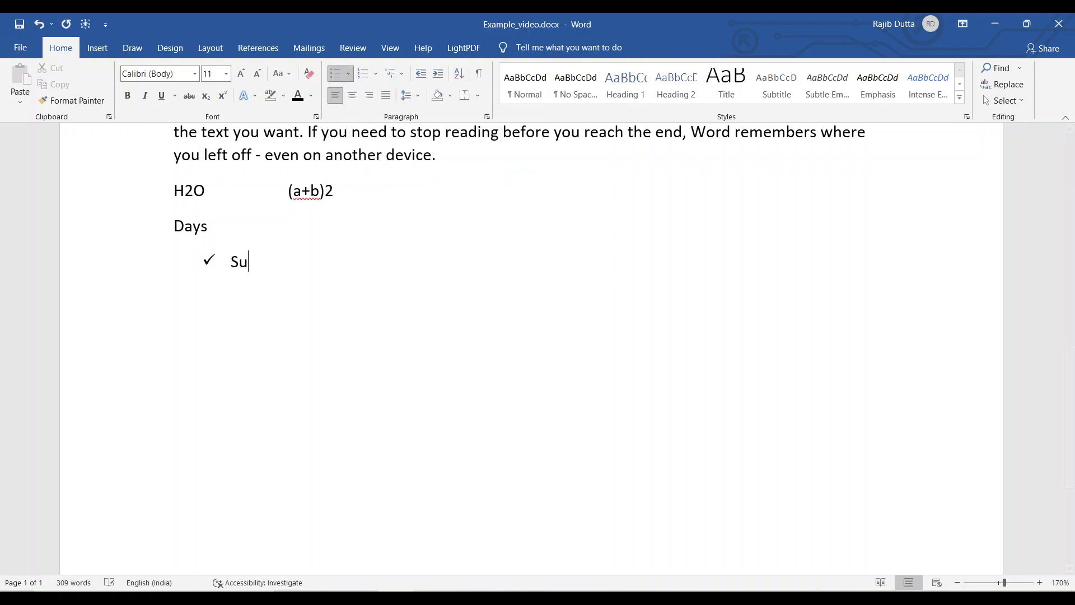
{"action": "key", "text": "Return"}
{"action": "type", "text": "mo"}
{"action": "key", "text": "BackSpace"}
{"action": "key", "text": "BackSpace"}
{"action": "type", "text": "Mon"}
{"action": "key", "text": "Return"}
{"action": "type", "text": "Tue"}
{"action": "key", "text": "Return"}
{"action": "type", "text": "we"}
{"action": "key", "text": "BackSpace"}
{"action": "key", "text": "BackSpace"}
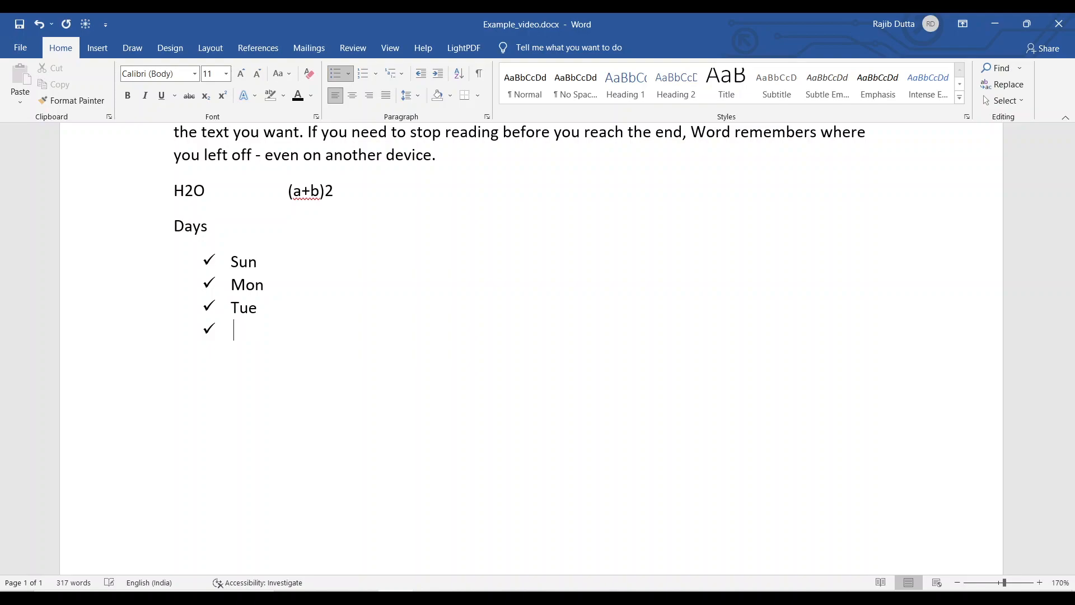
{"action": "type", "text": "Wedd"}
{"action": "key", "text": "BackSpace"}
{"action": "key", "text": "Return"}
{"action": "left_click", "coordinate": [375, 75]}
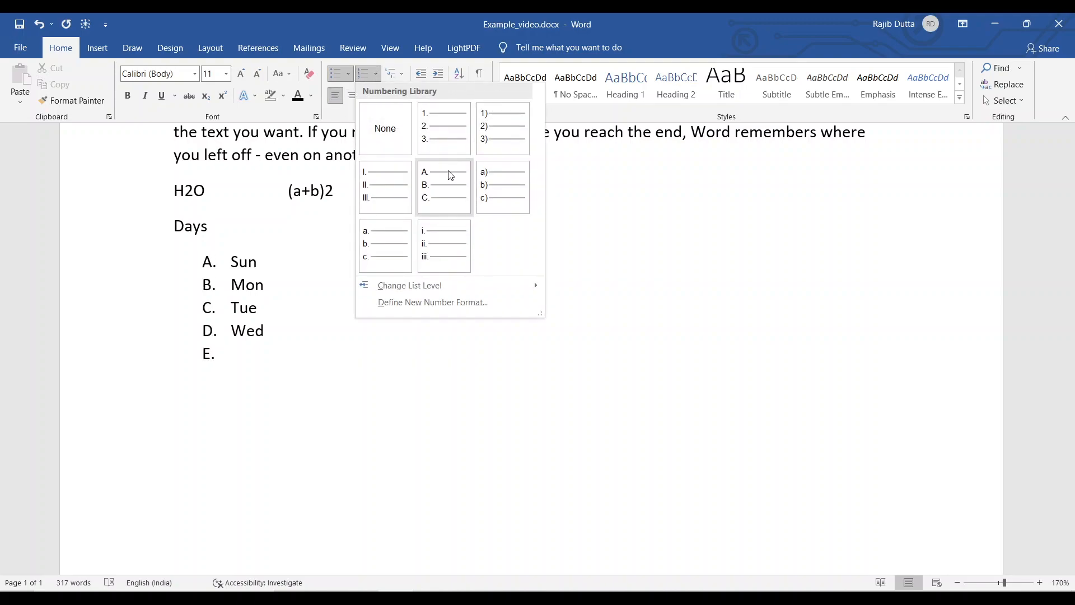
{"action": "left_click", "coordinate": [404, 74]}
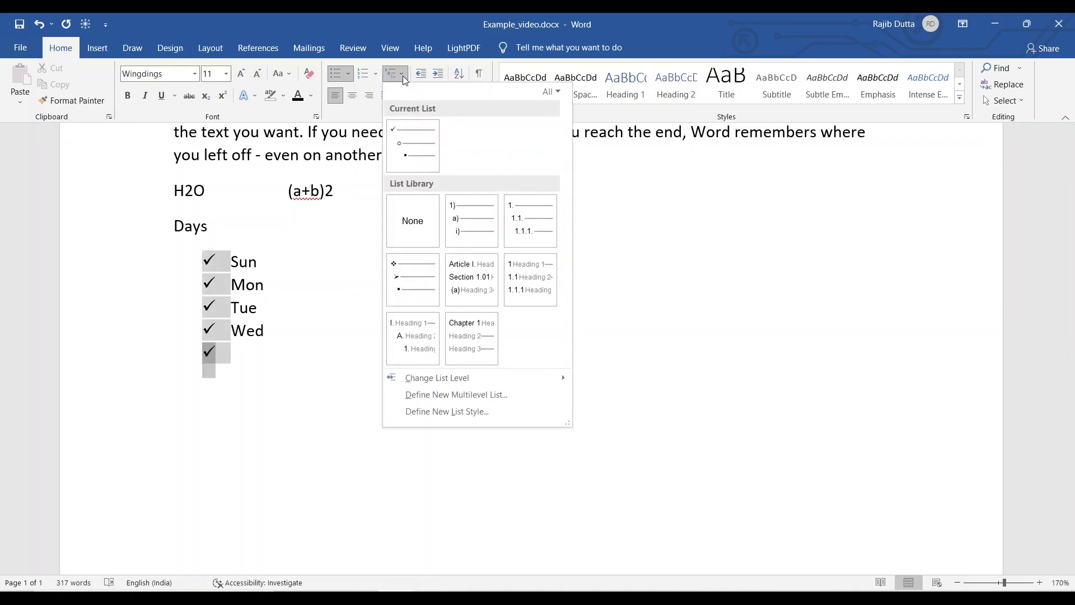
{"action": "left_click", "coordinate": [316, 329]}
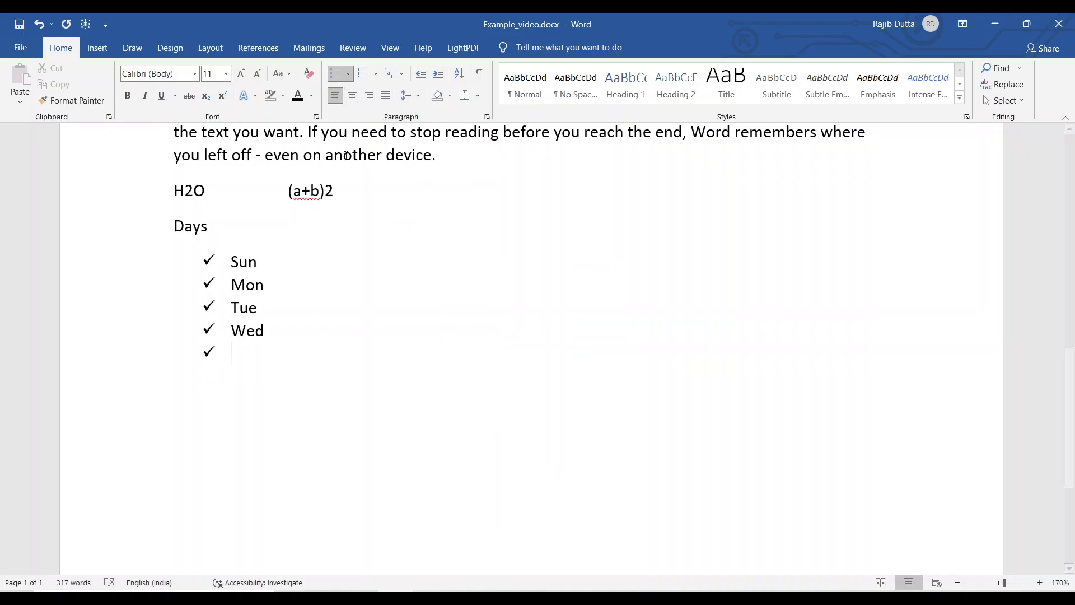
Right-align the paragraph beginning "Video provides a powerful way".
{"action": "scroll", "coordinate": [357, 199], "scroll_direction": "up", "scroll_amount": 2}
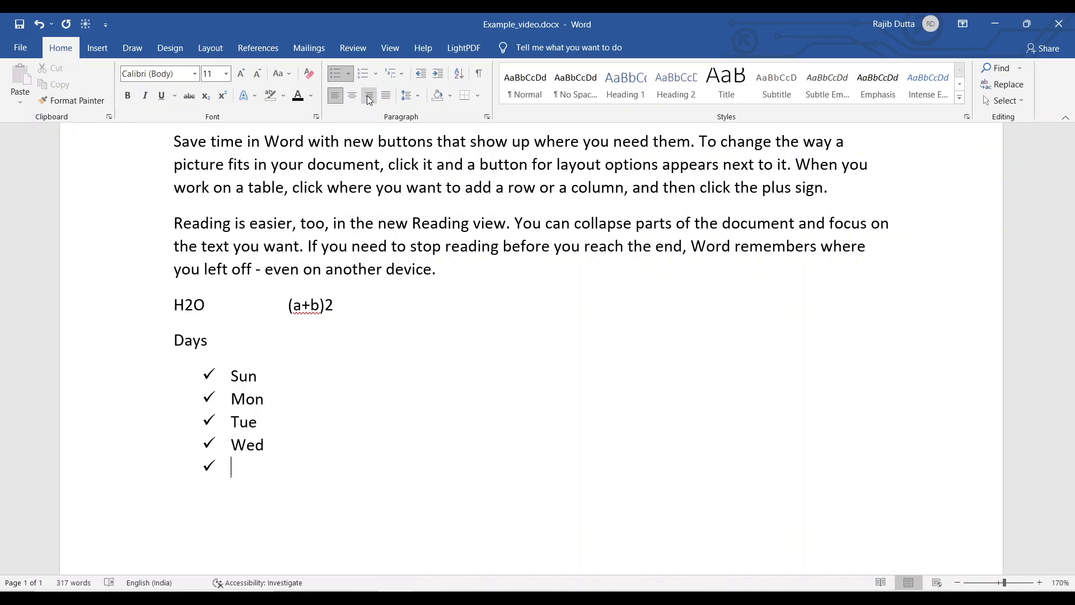
{"action": "left_click", "coordinate": [451, 380]}
{"action": "scroll", "coordinate": [456, 375], "scroll_direction": "up", "scroll_amount": 4}
{"action": "scroll", "coordinate": [414, 363], "scroll_direction": "up", "scroll_amount": 2}
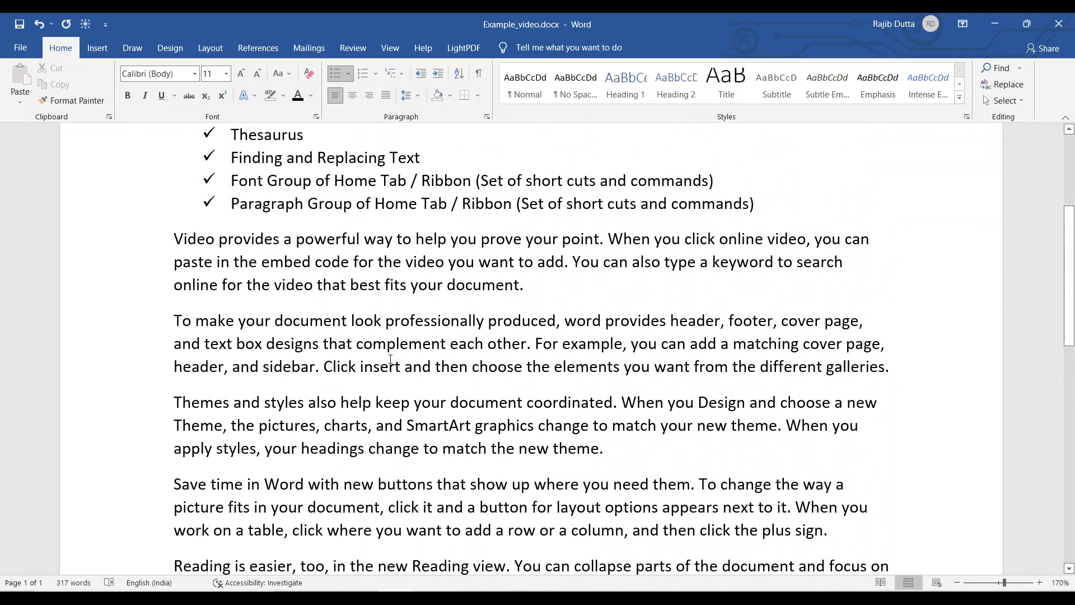
{"action": "double_click", "coordinate": [129, 262]}
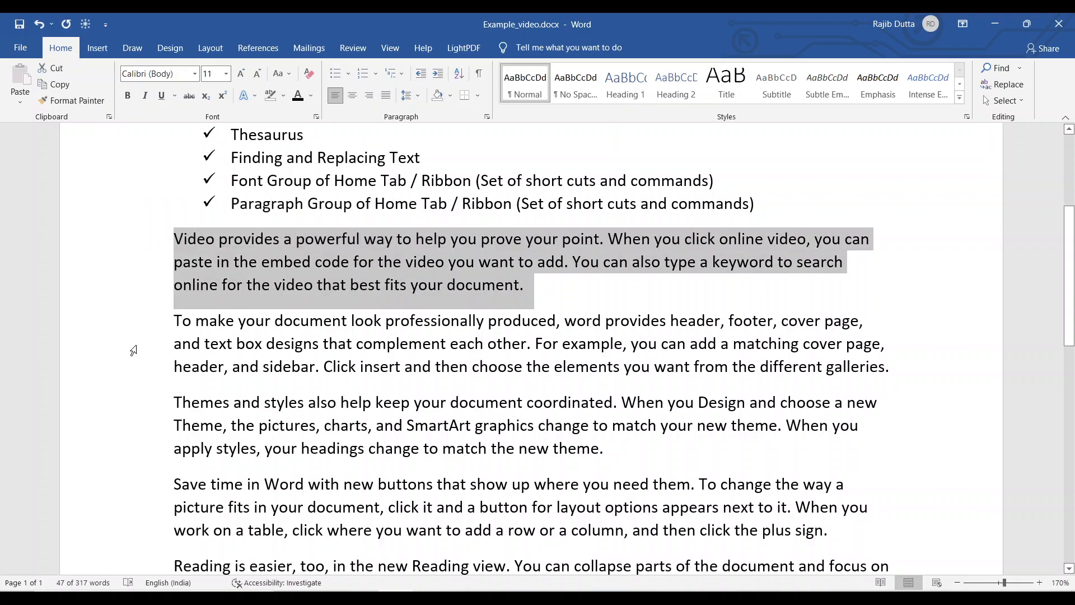
{"action": "left_click", "coordinate": [370, 96]}
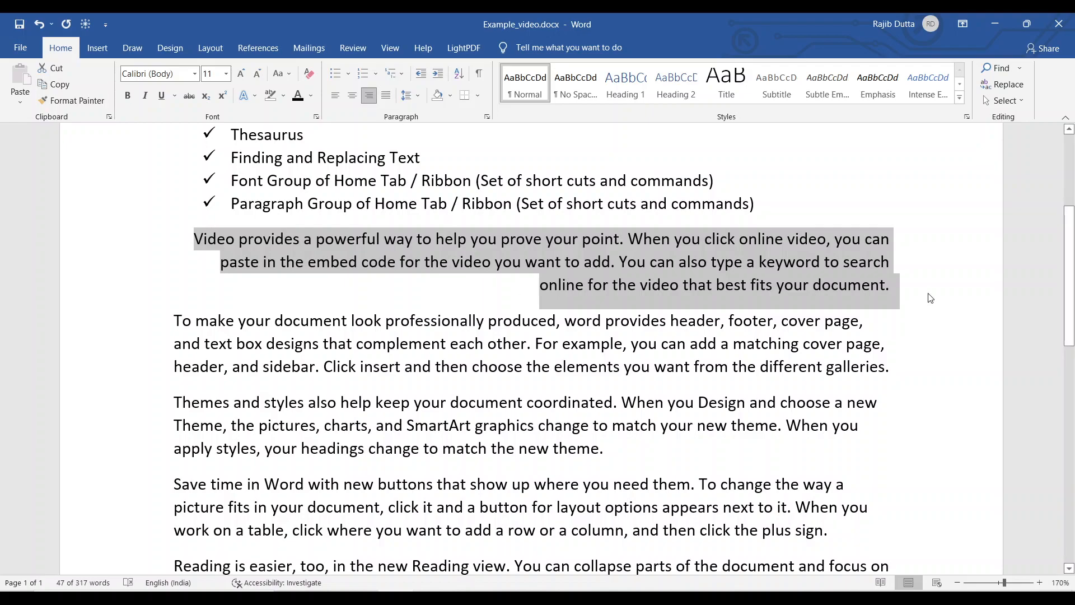
{"action": "left_click", "coordinate": [924, 320]}
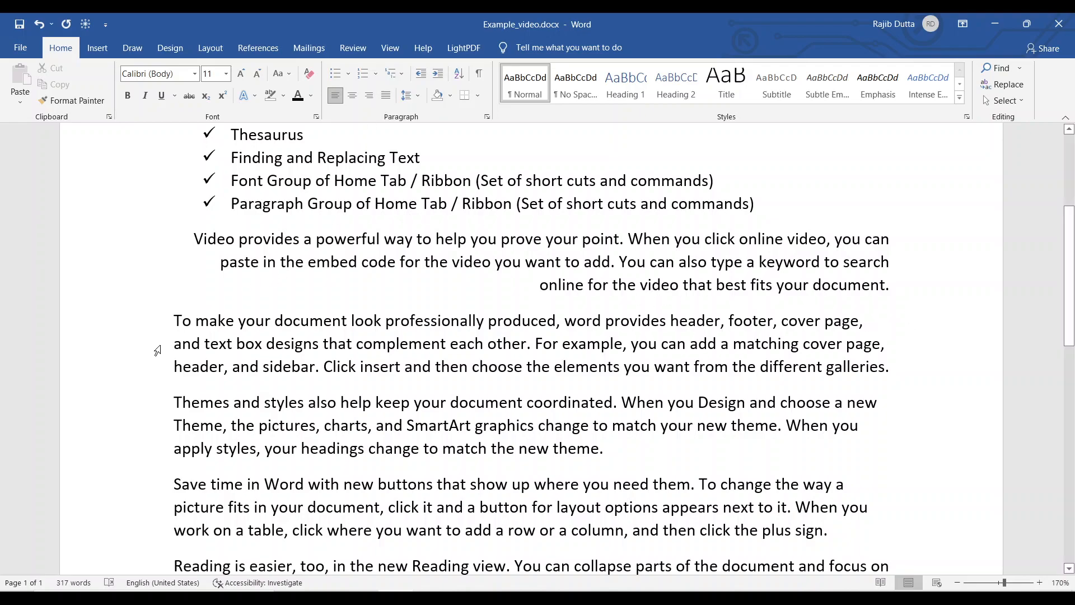
Center the two paragraphs beginning "To make your document look" and "Themes and styles also help".
{"action": "double_click", "coordinate": [132, 357]}
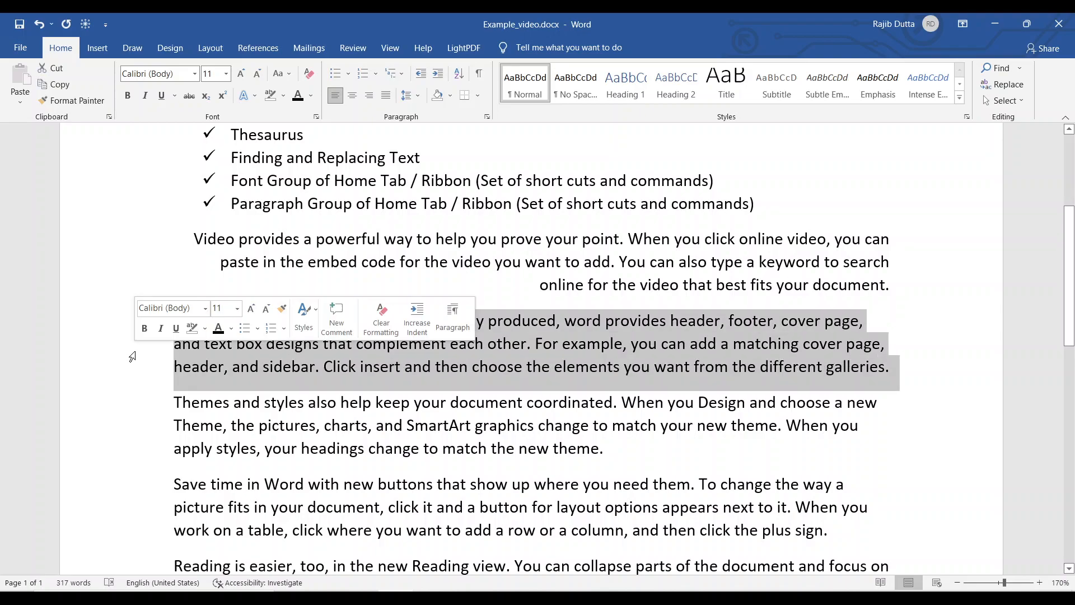
{"action": "left_click", "coordinate": [353, 97]}
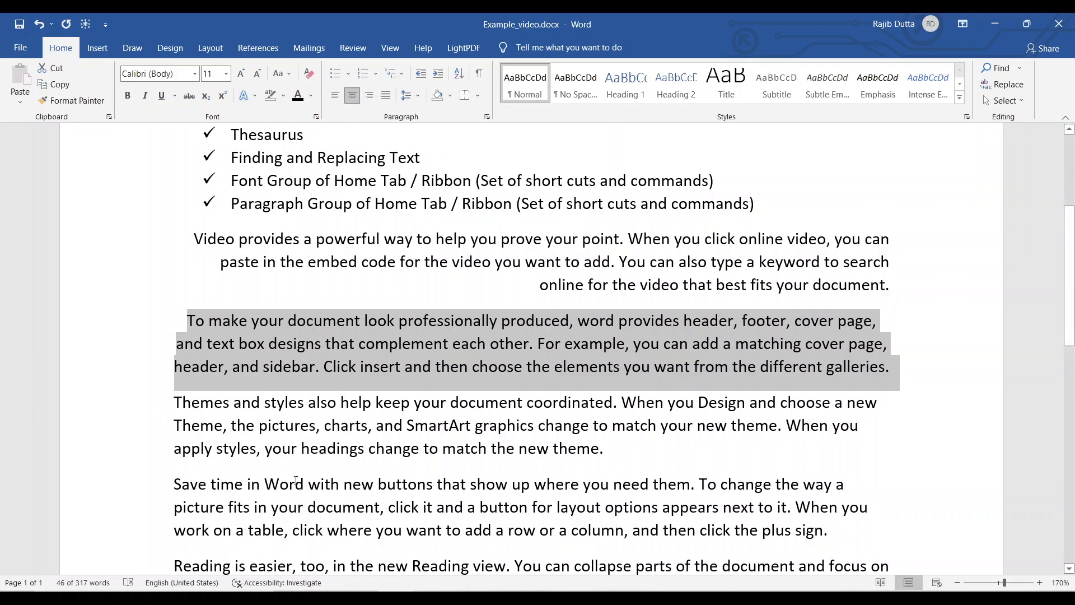
{"action": "double_click", "coordinate": [127, 439]}
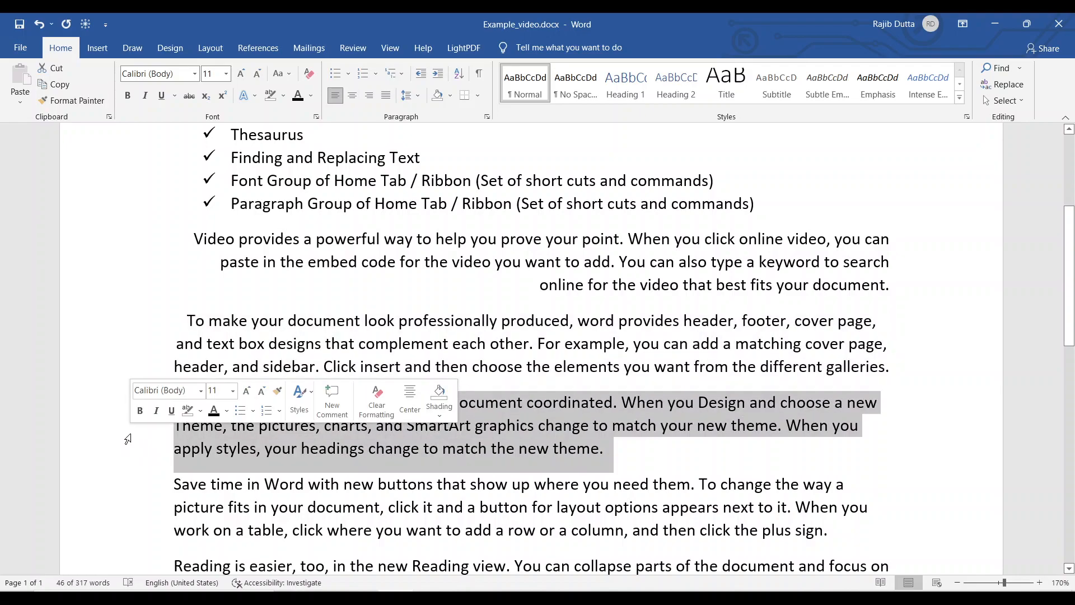
{"action": "left_click", "coordinate": [353, 96]}
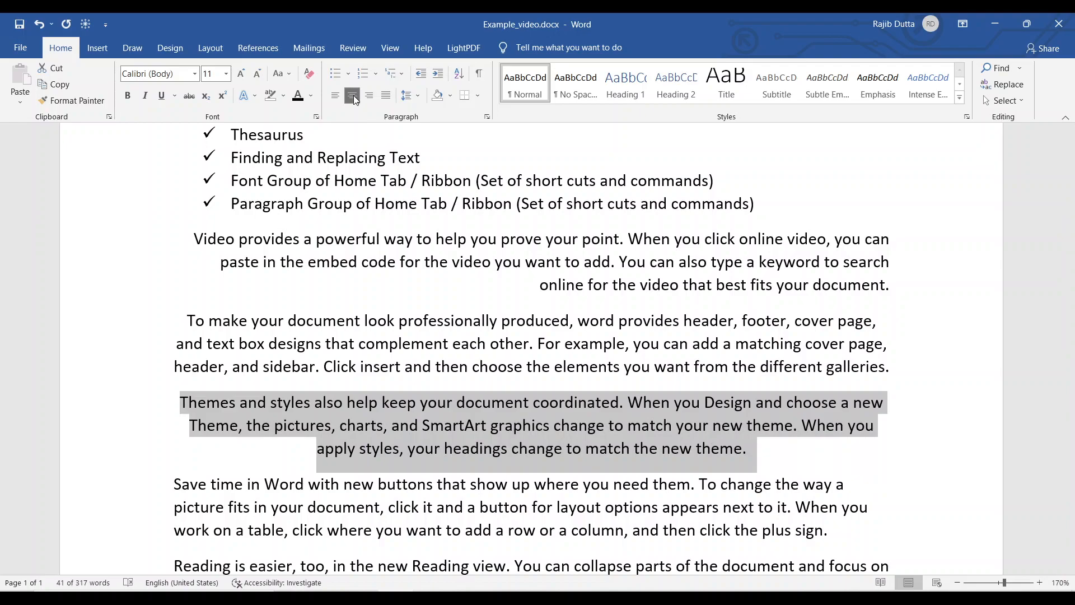
{"action": "left_click", "coordinate": [790, 453]}
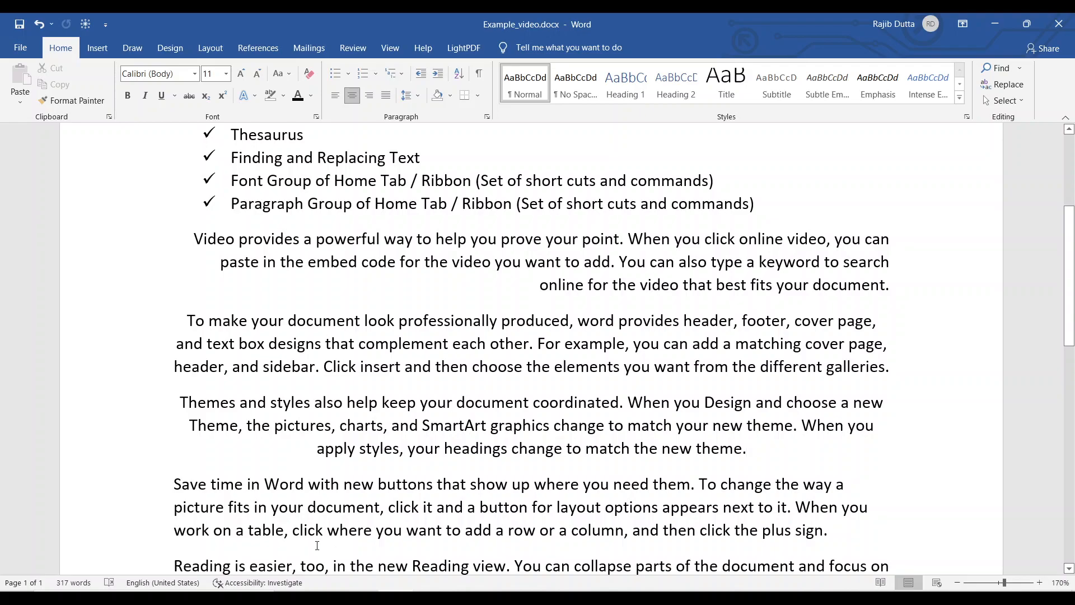
Try justified alignment on the paragraph beginning "Save time in Word", and return it to left alignment.
{"action": "scroll", "coordinate": [325, 538], "scroll_direction": "down", "scroll_amount": 3}
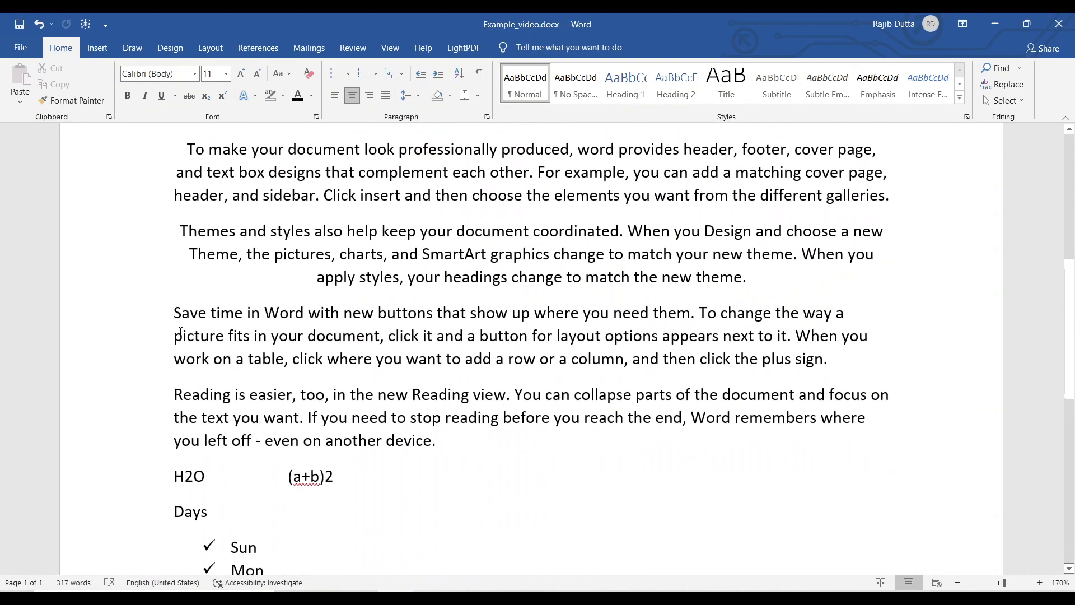
{"action": "double_click", "coordinate": [120, 348]}
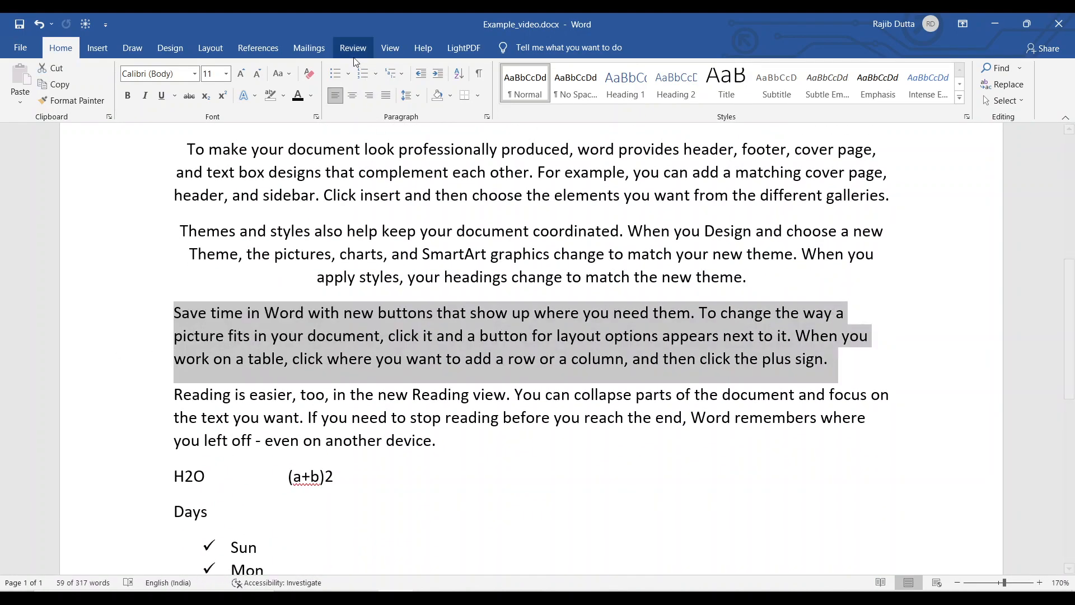
{"action": "left_click", "coordinate": [336, 96]}
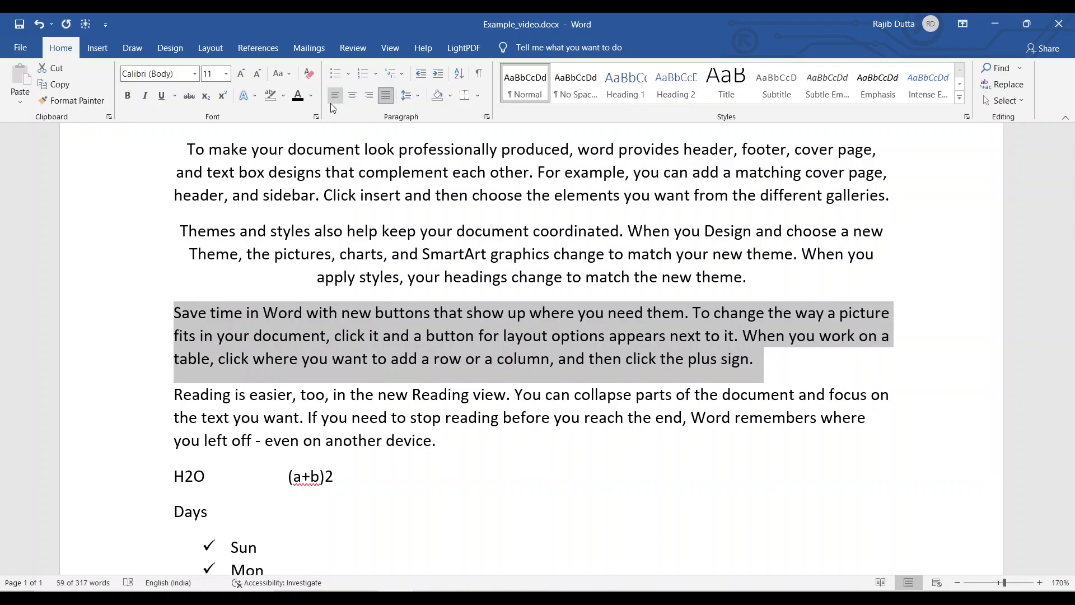
{"action": "left_click", "coordinate": [333, 97]}
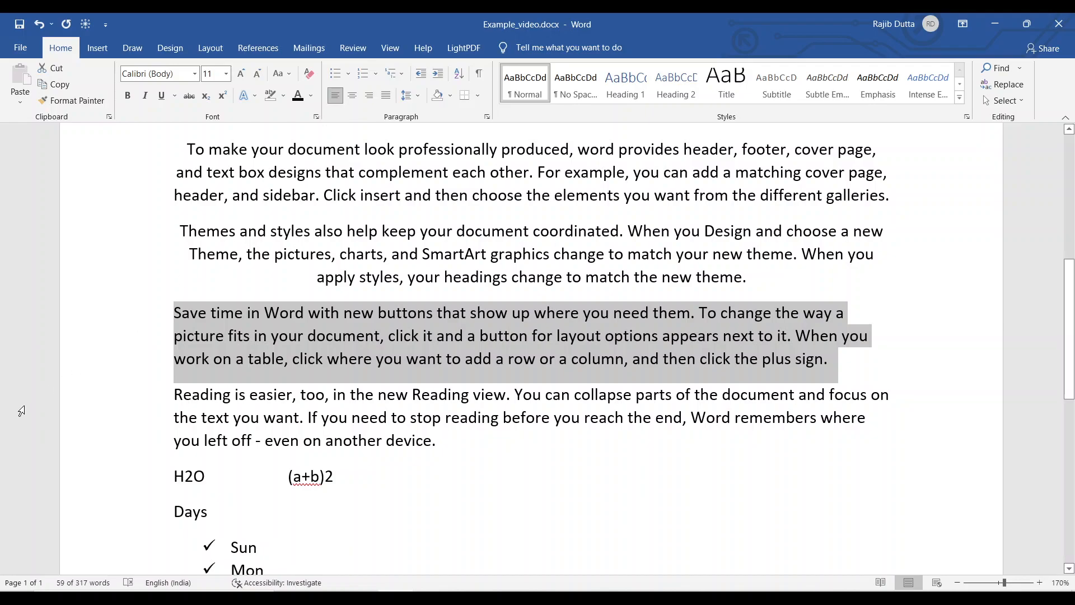
{"action": "left_click", "coordinate": [94, 402]}
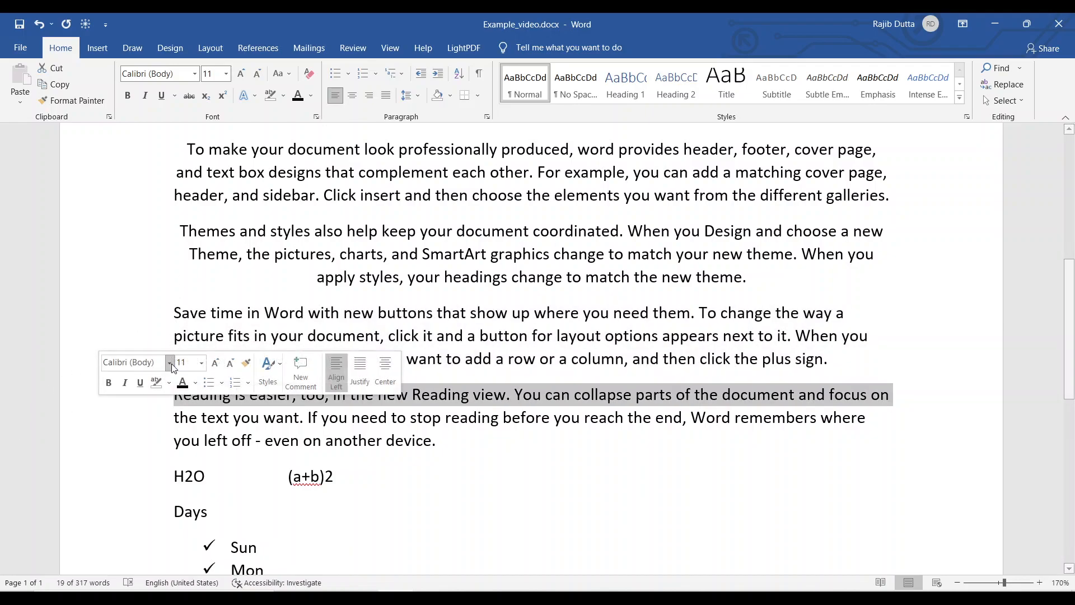
{"action": "left_click", "coordinate": [454, 532]}
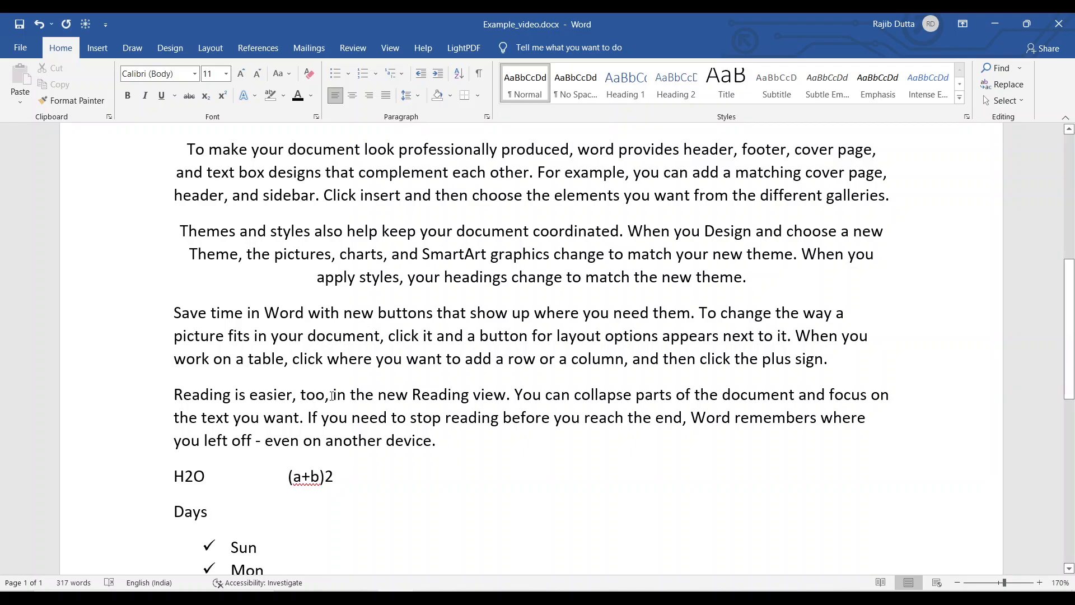
Justify the paragraph beginning "Themes and styles also help keep your document coordinated".
{"action": "scroll", "coordinate": [808, 286], "scroll_direction": "up", "scroll_amount": 1}
{"action": "scroll", "coordinate": [808, 285], "scroll_direction": "up", "scroll_amount": 1}
{"action": "scroll", "coordinate": [784, 272], "scroll_direction": "down", "scroll_amount": 1}
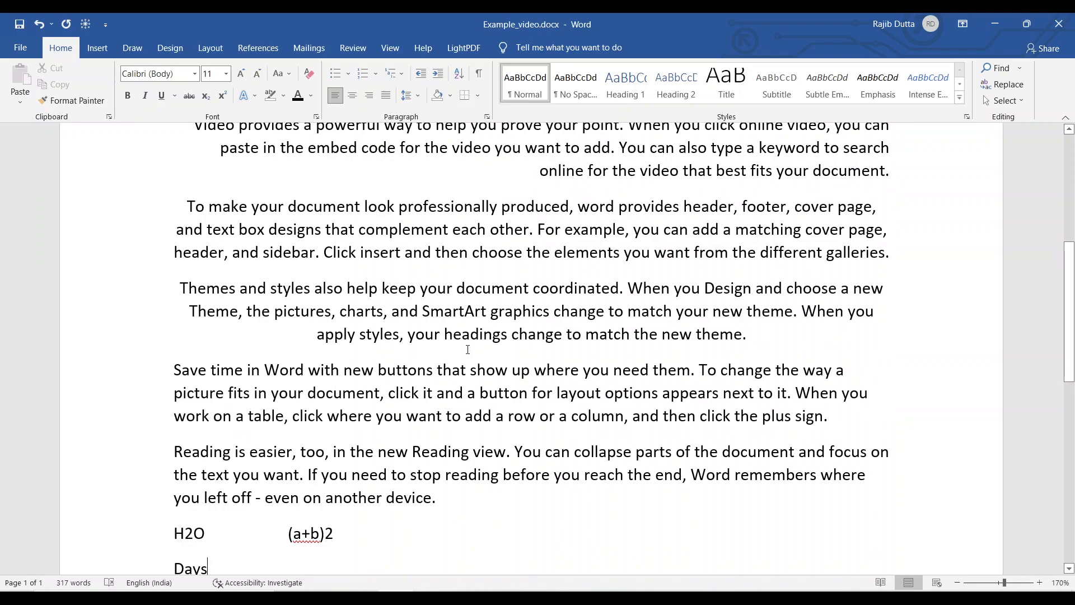
{"action": "double_click", "coordinate": [120, 316]}
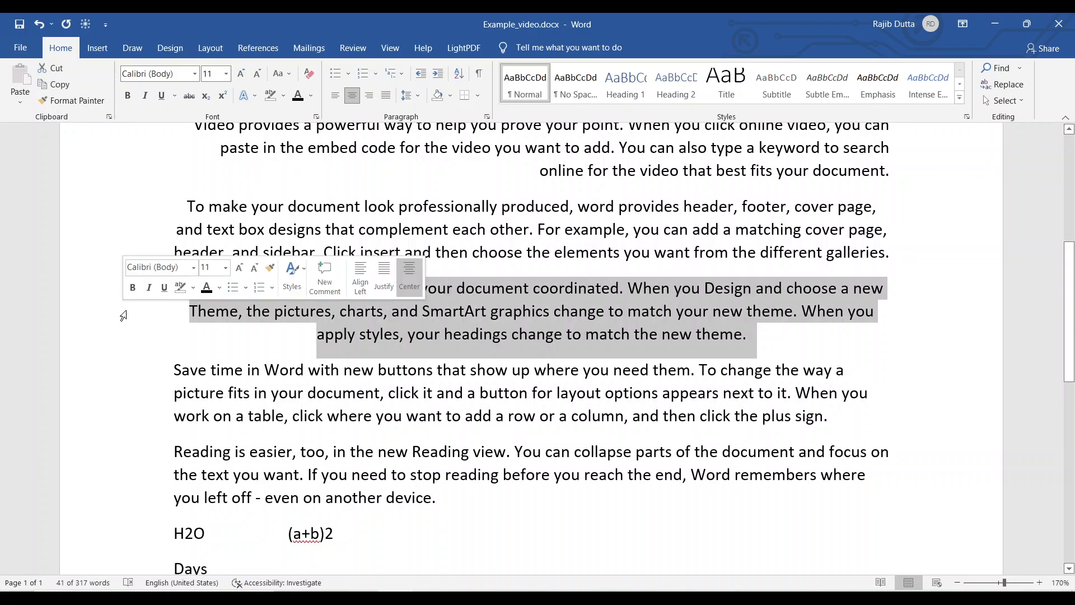
{"action": "left_click", "coordinate": [387, 96]}
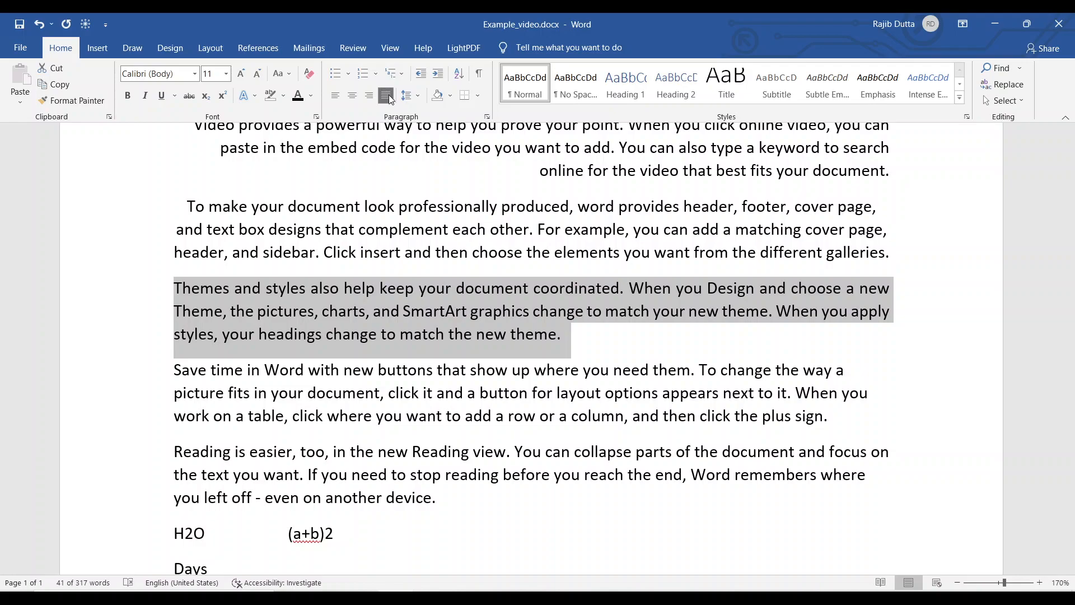
{"action": "scroll", "coordinate": [328, 280], "scroll_direction": "up", "scroll_amount": 3}
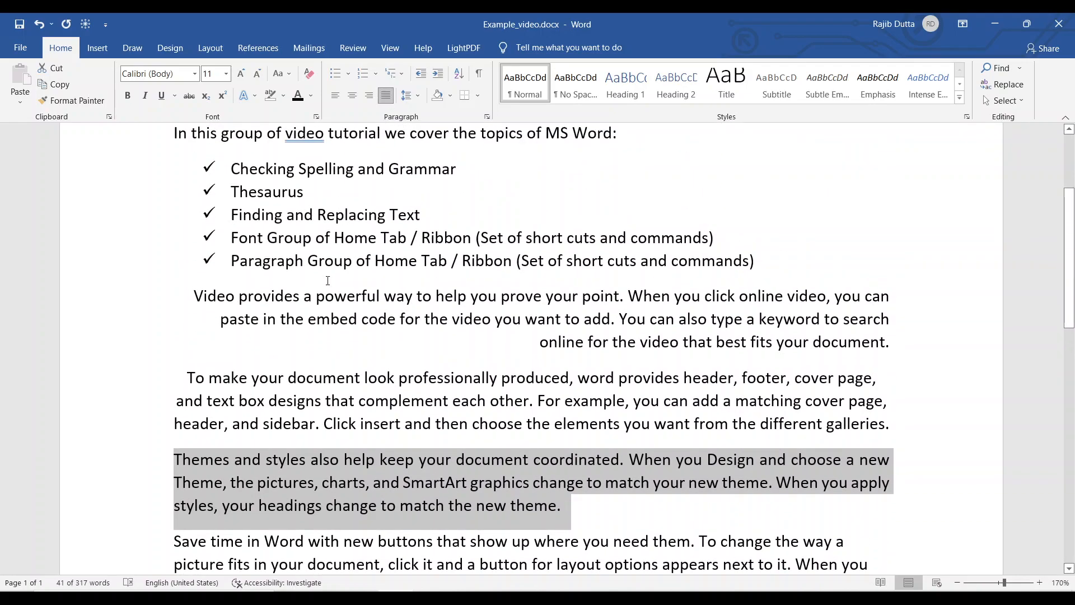
{"action": "left_click", "coordinate": [348, 51]}
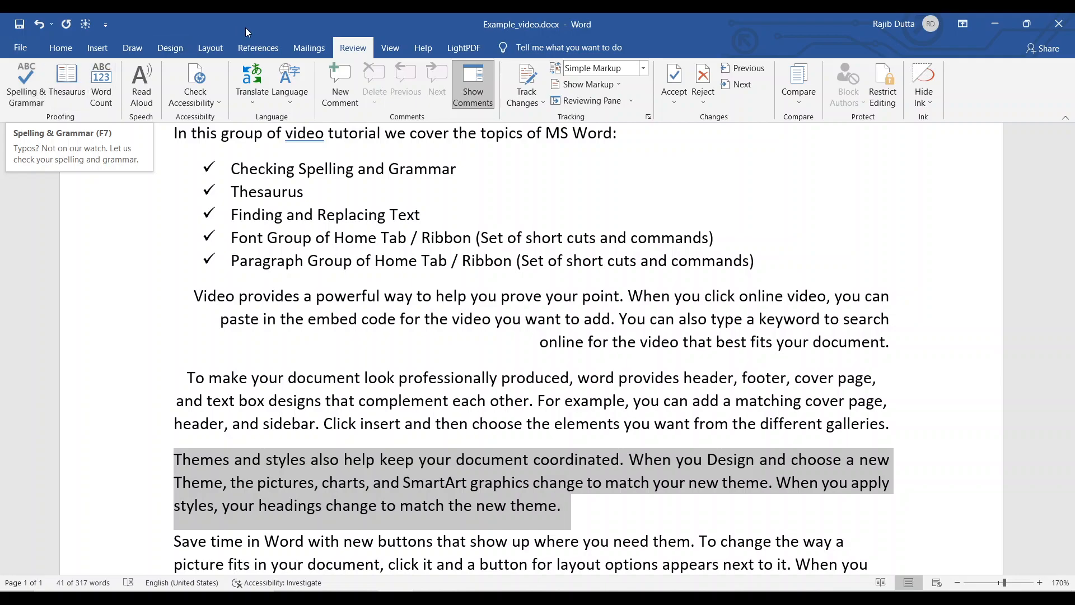
{"action": "left_click", "coordinate": [66, 49]}
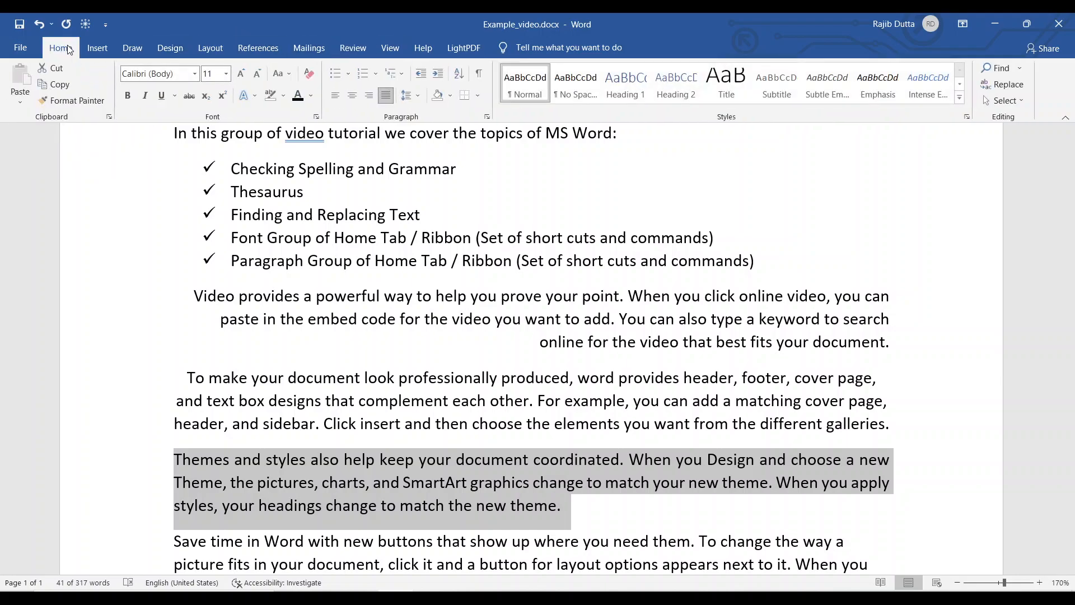
Search the document for "want" and close the search results.
{"action": "left_click", "coordinate": [1000, 68]}
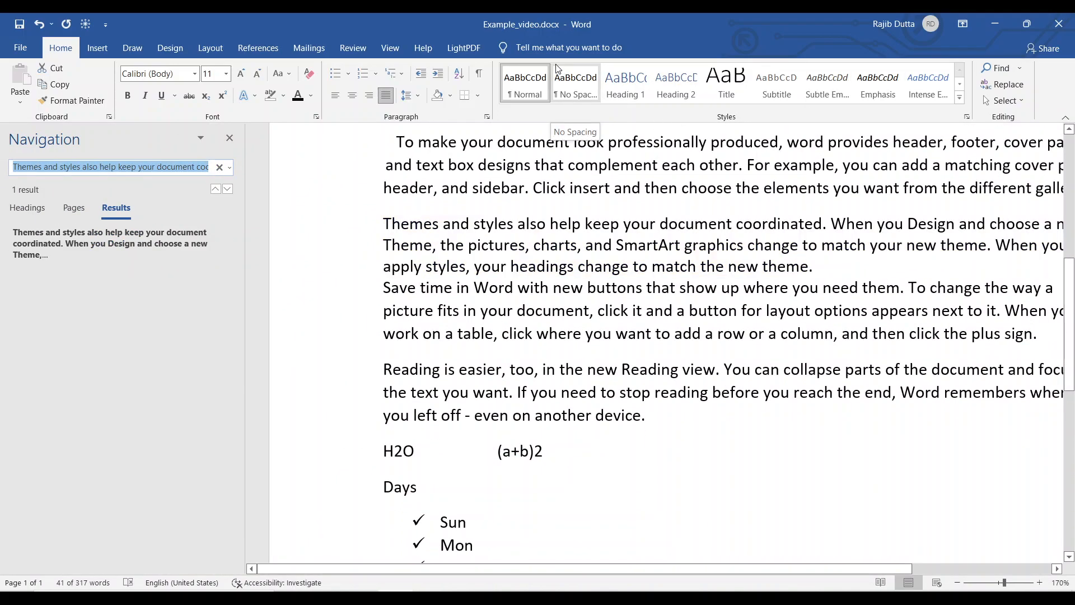
{"action": "key", "text": "BackSpace"}
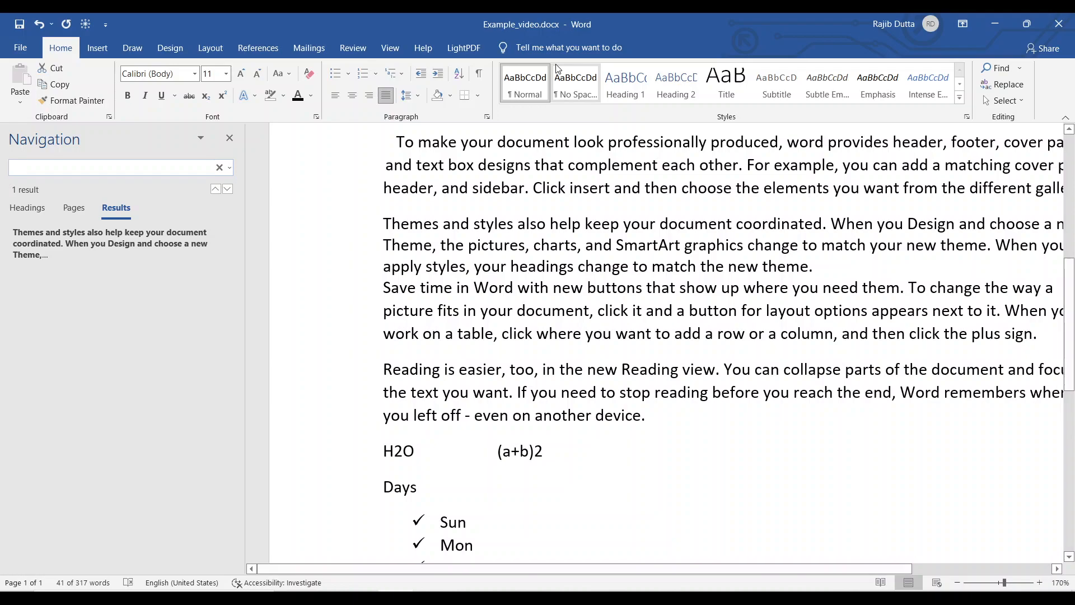
{"action": "type", "text": "wa"}
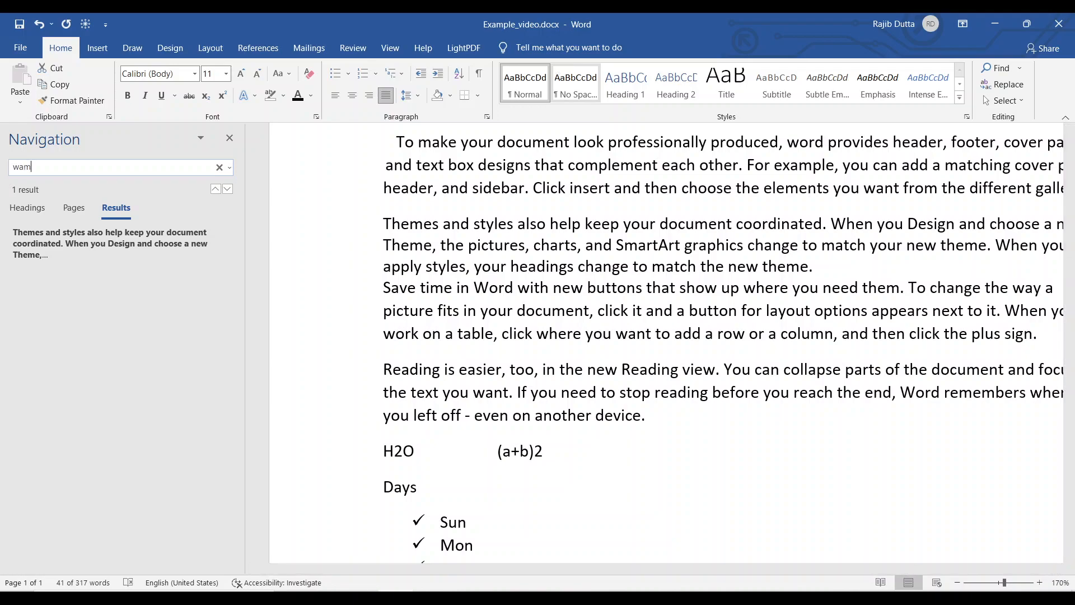
{"action": "type", "text": "nt"}
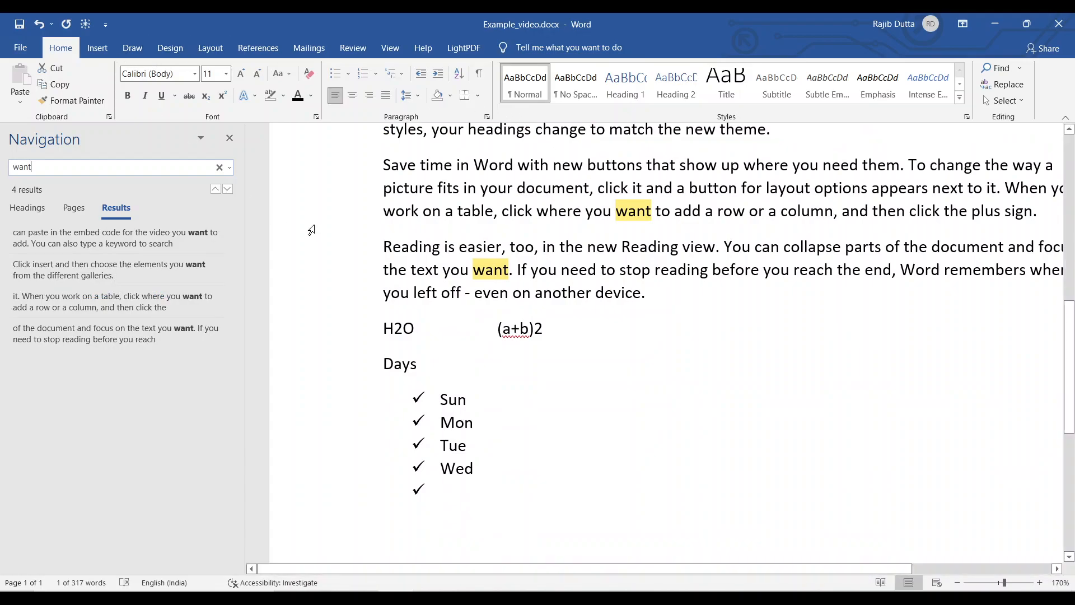
{"action": "left_click", "coordinate": [229, 139]}
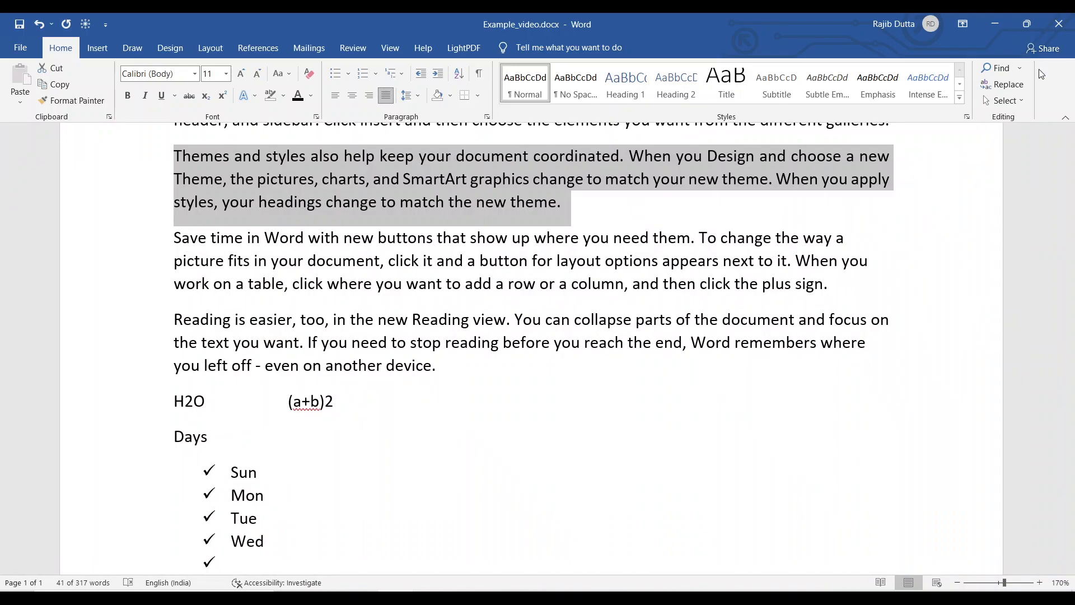
Examine the Find and Replace entries for replacing "want" with "click", and close the dialog without replacing anything.
{"action": "left_click", "coordinate": [1003, 84]}
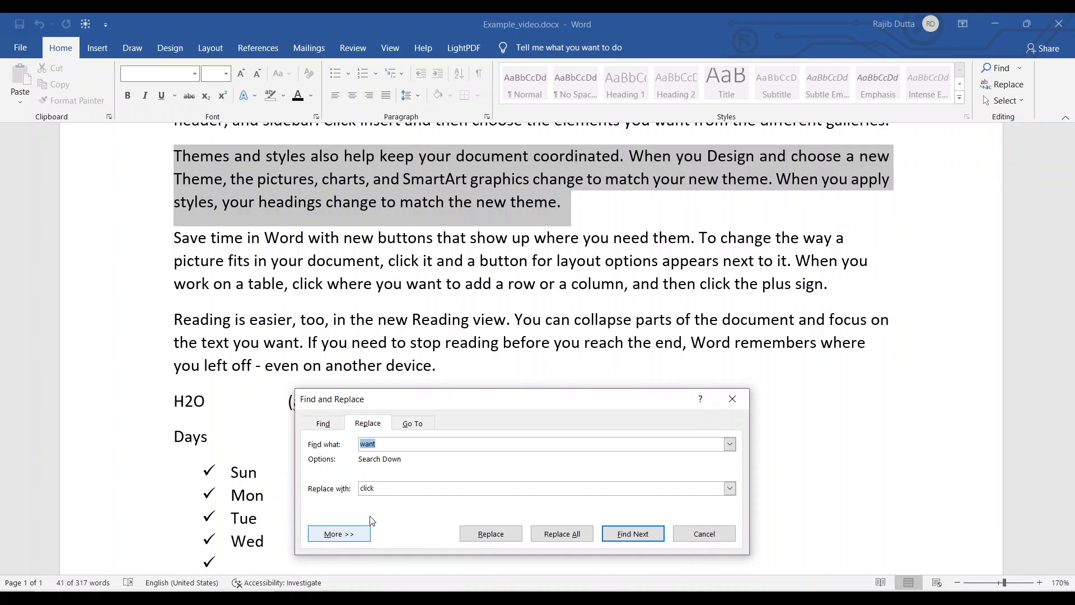
{"action": "left_click_drag", "start_coordinate": [388, 445], "coordinate": [360, 448]}
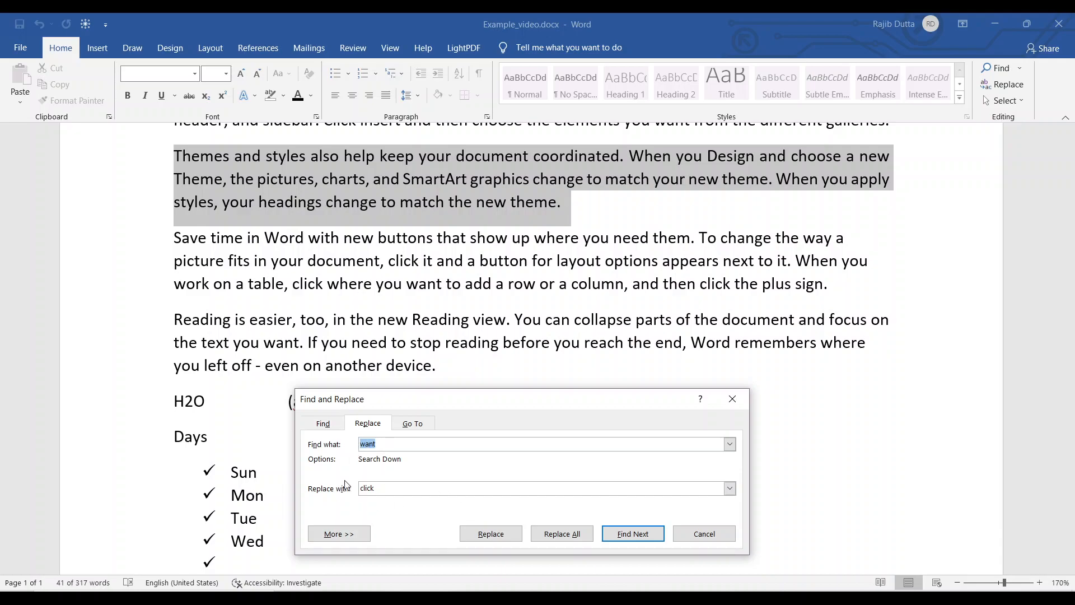
{"action": "left_click_drag", "start_coordinate": [407, 490], "coordinate": [348, 504]}
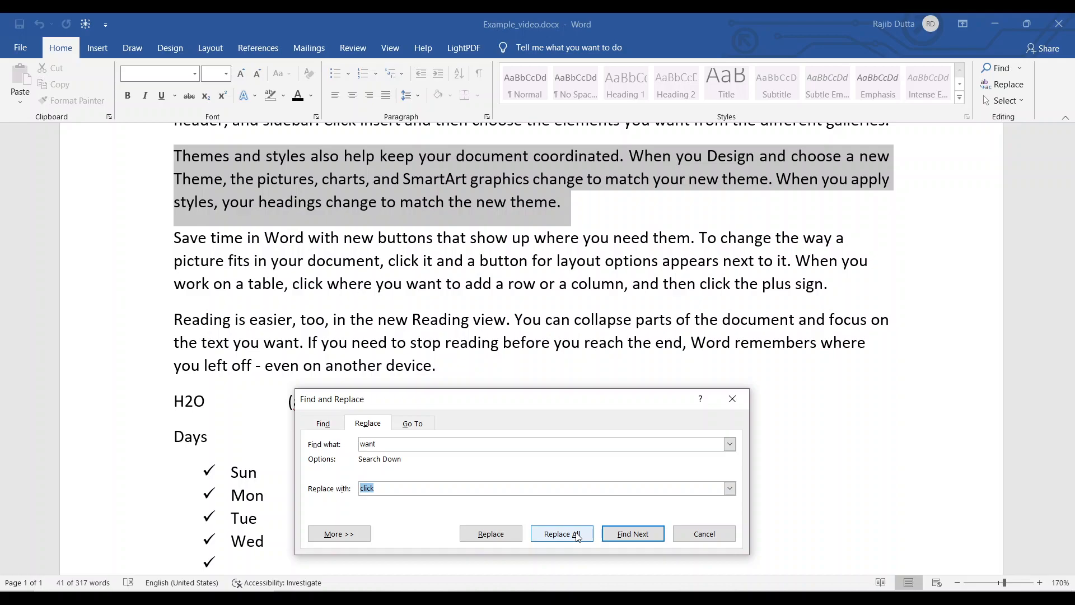
{"action": "left_click", "coordinate": [733, 533]}
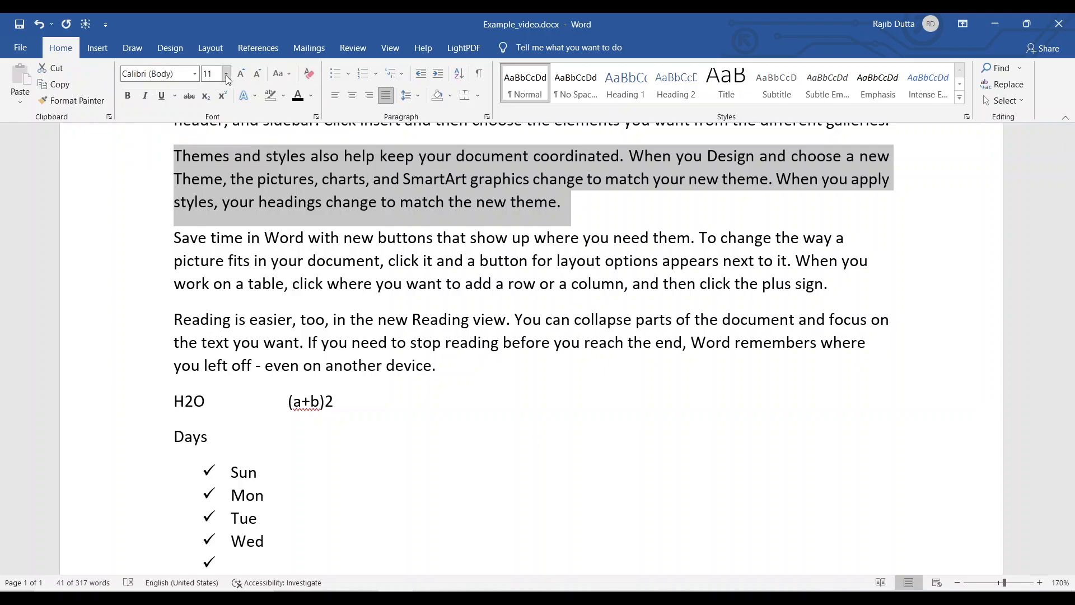
{"action": "left_click", "coordinate": [287, 76]}
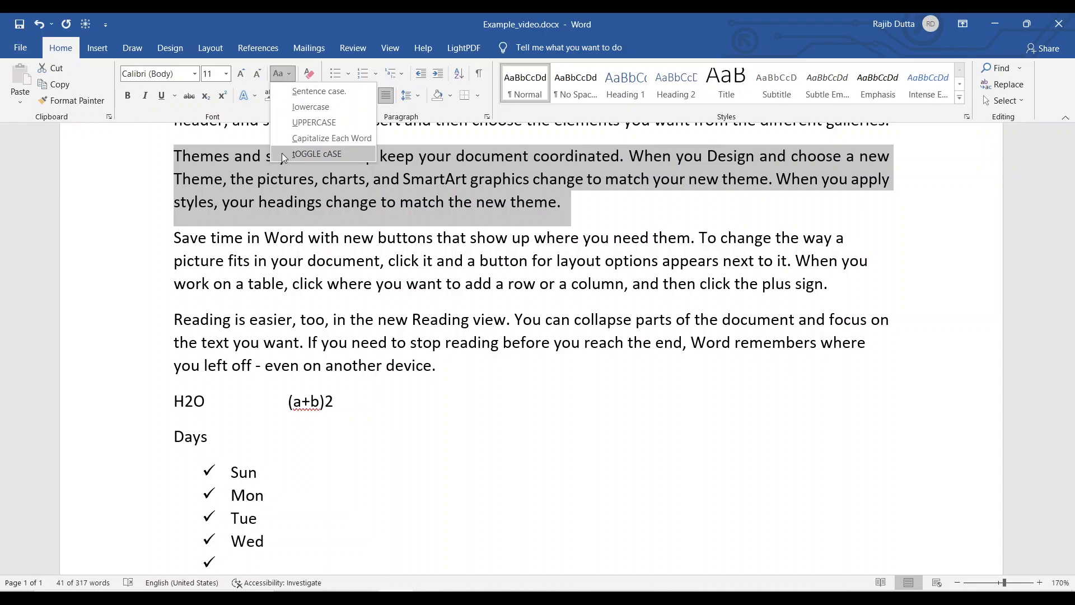
{"action": "left_click", "coordinate": [311, 76]}
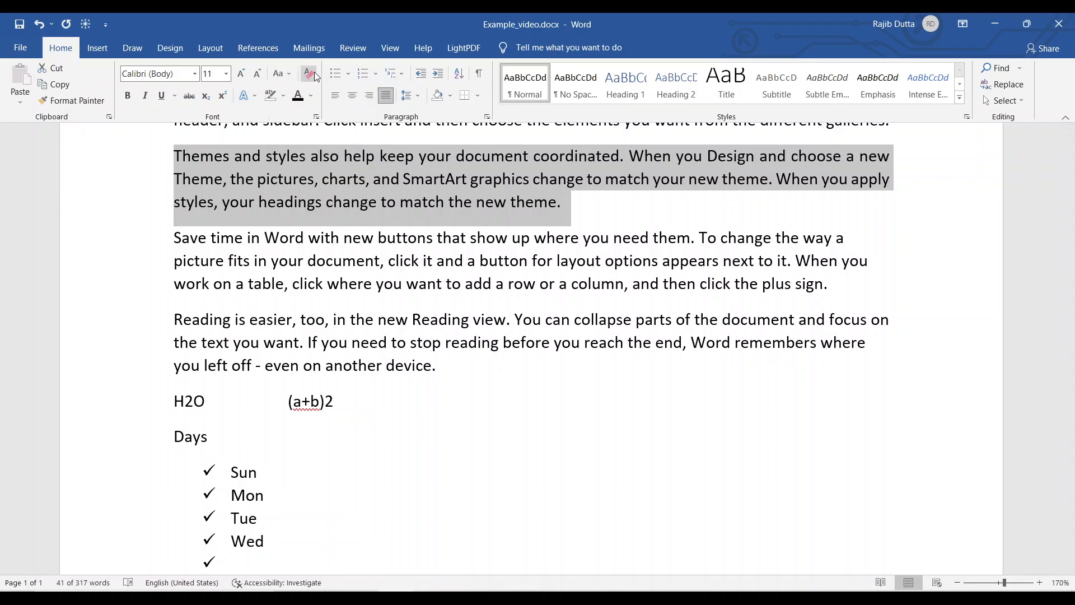